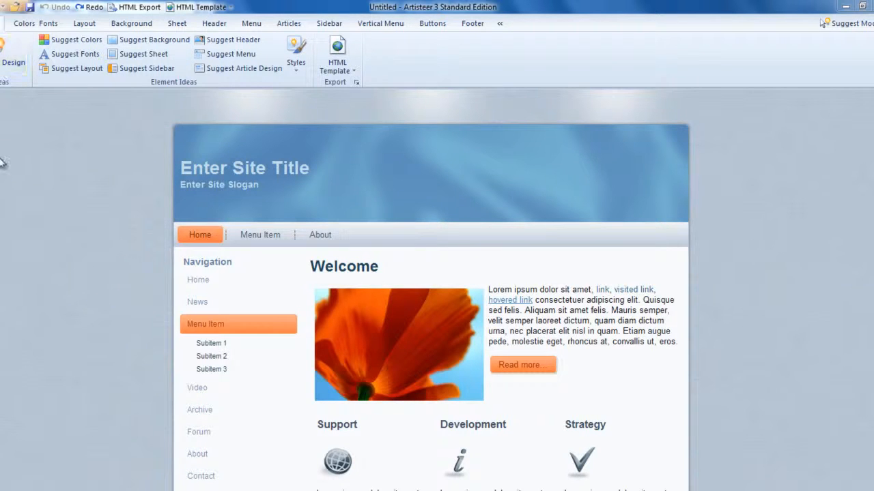
Step: Generate new design suggestions until one has a dark-blue tree header and orange sidebar headings, and review its page
click(2, 67)
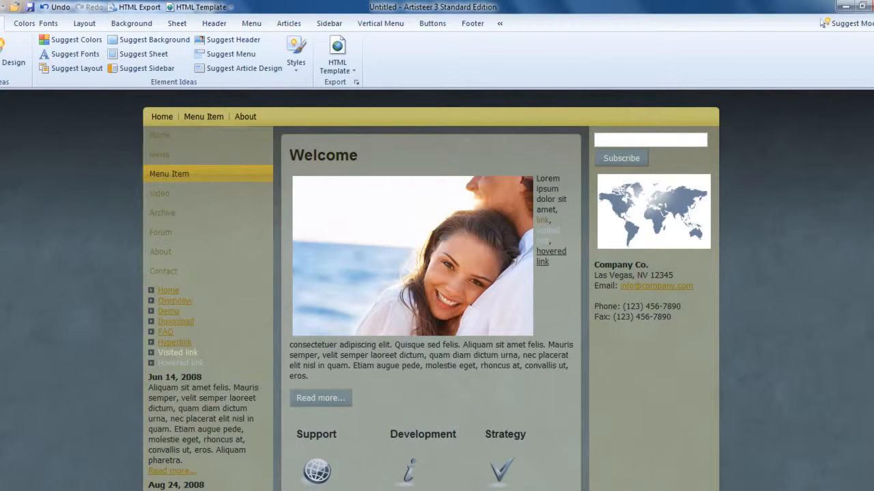
click(2, 73)
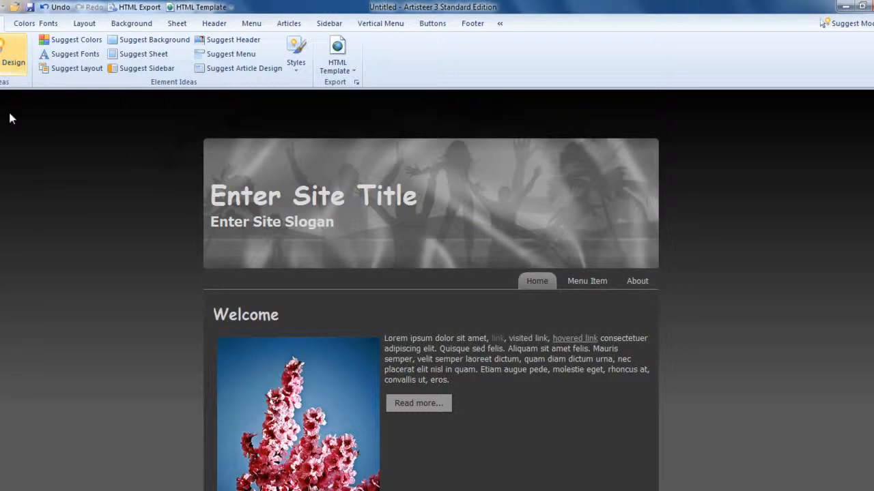
click(5, 65)
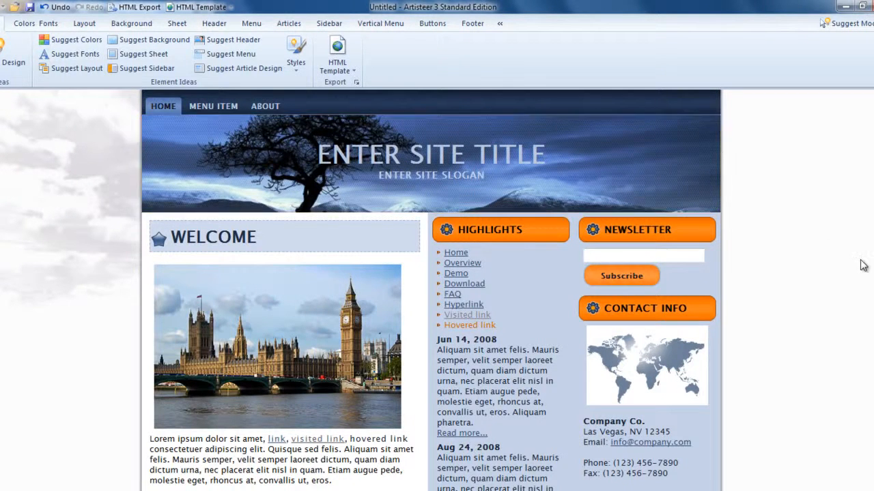
scroll(430, 287, down, 10)
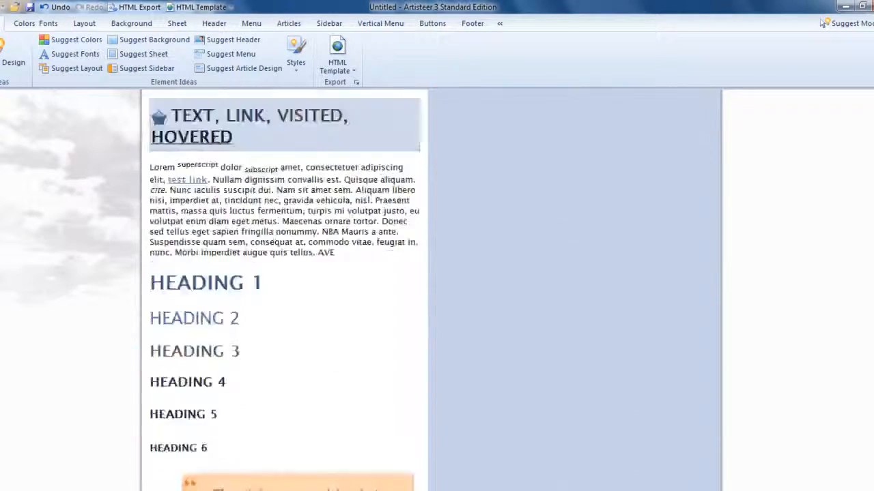
scroll(430, 286, up, 10)
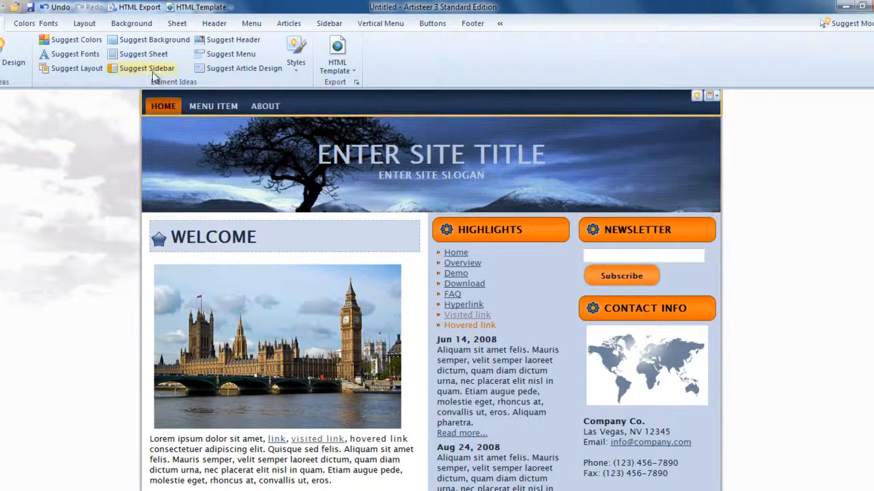
Step: Set a custom fixed sheet width of 1185 px for the page layout
click(84, 24)
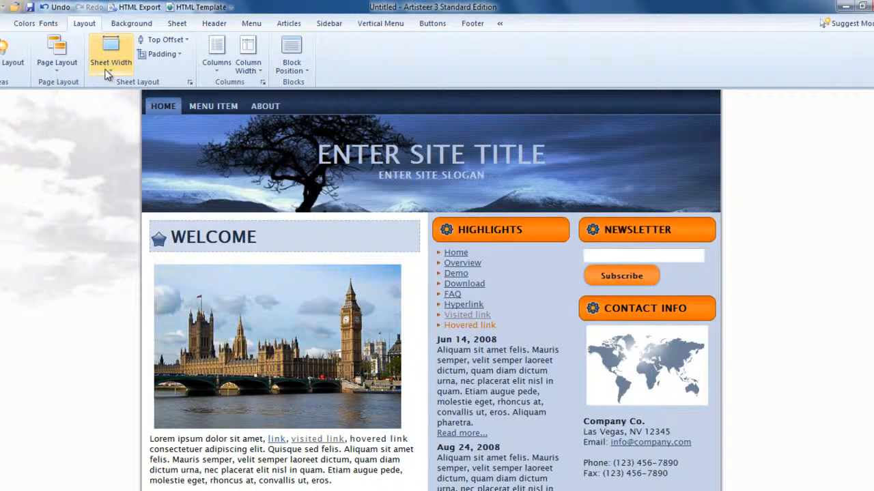
click(110, 51)
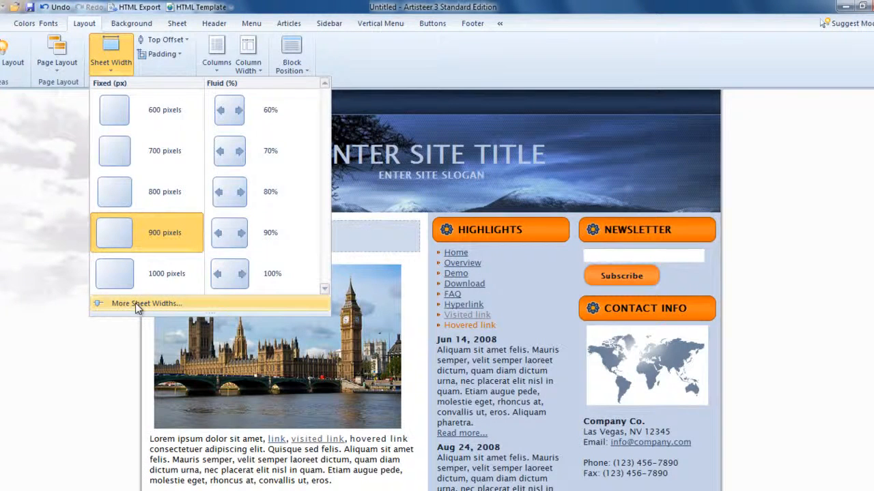
click(147, 306)
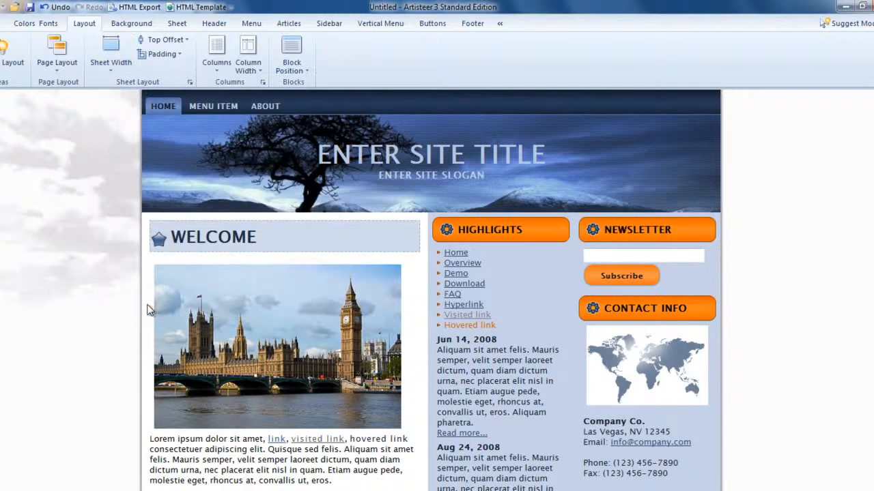
drag(477, 141, 432, 316)
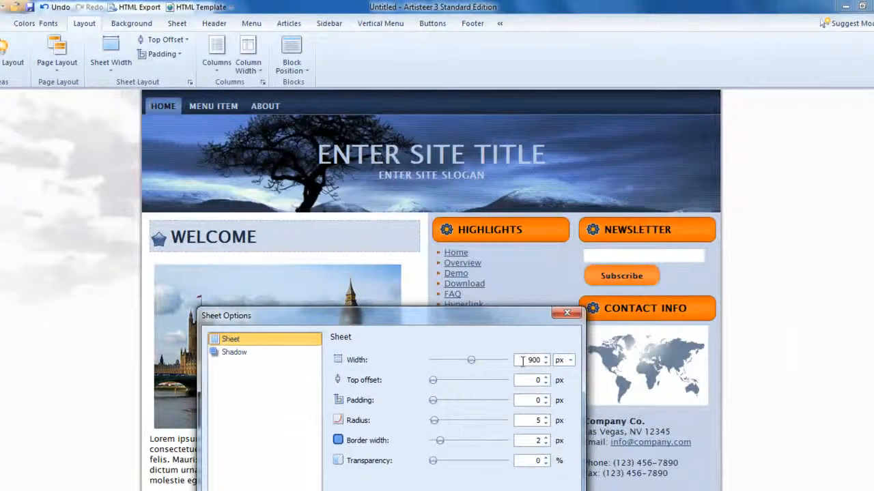
drag(528, 360, 542, 363)
text(1185)
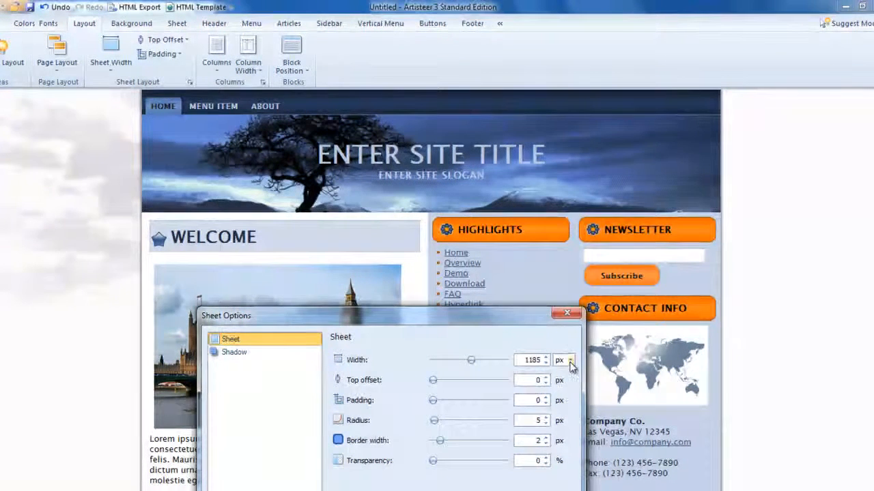
click(571, 366)
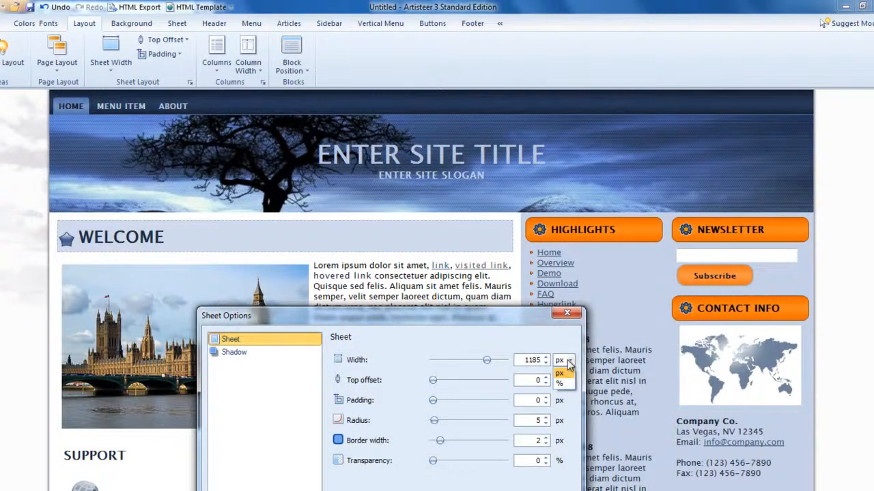
click(521, 320)
drag(521, 320, 492, 197)
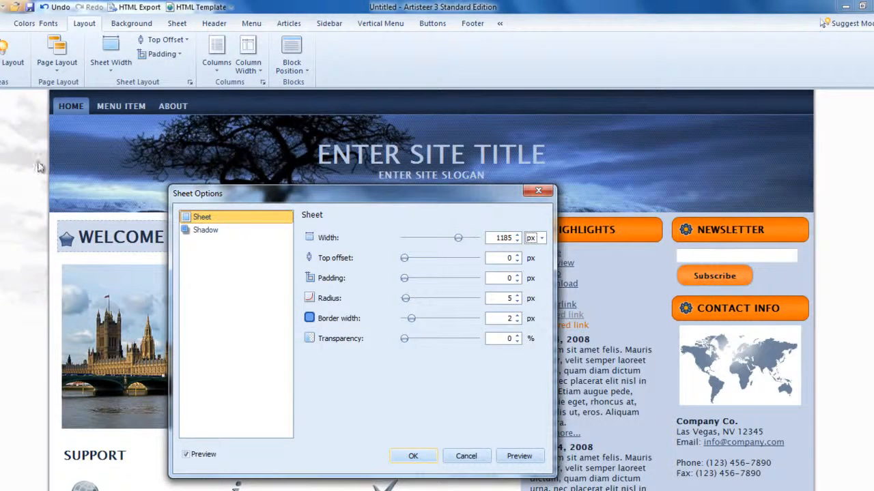
click(413, 457)
Step: Apply the menu style with separate tabs that have a cut-off upper corner to the horizontal menu
scroll(279, 287, down, 10)
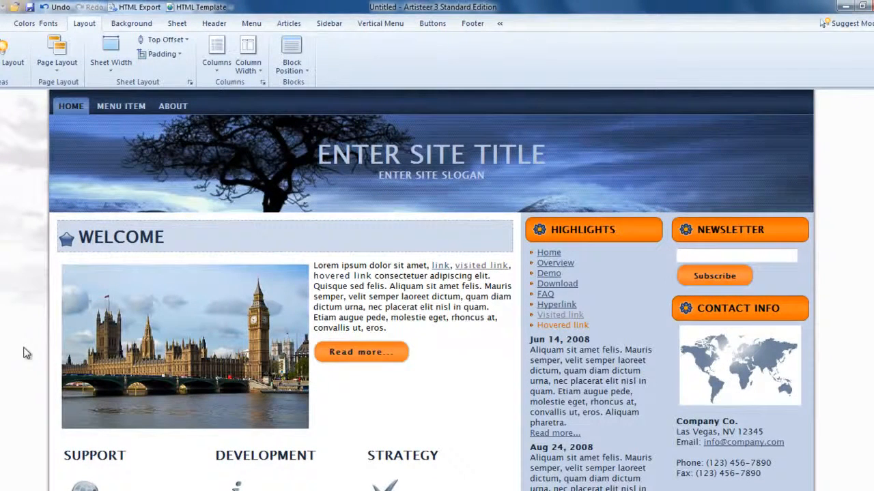
scroll(816, 292, down, 5)
scroll(816, 292, down, 3)
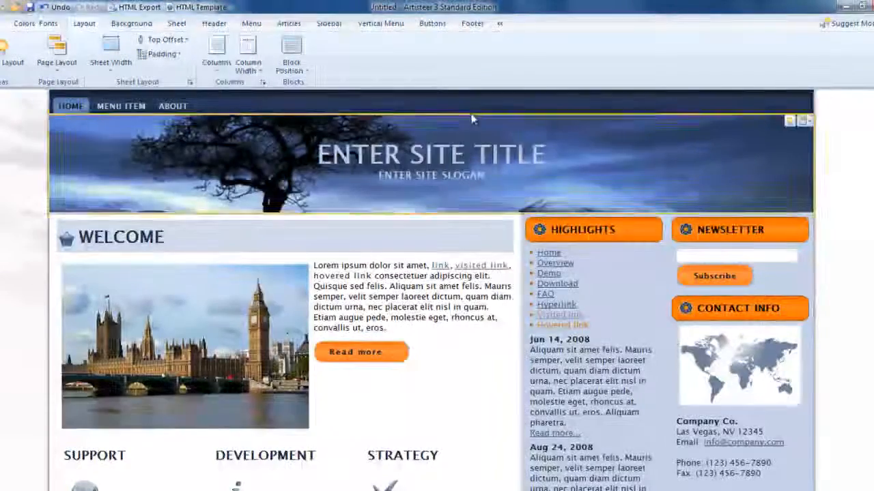
click(249, 98)
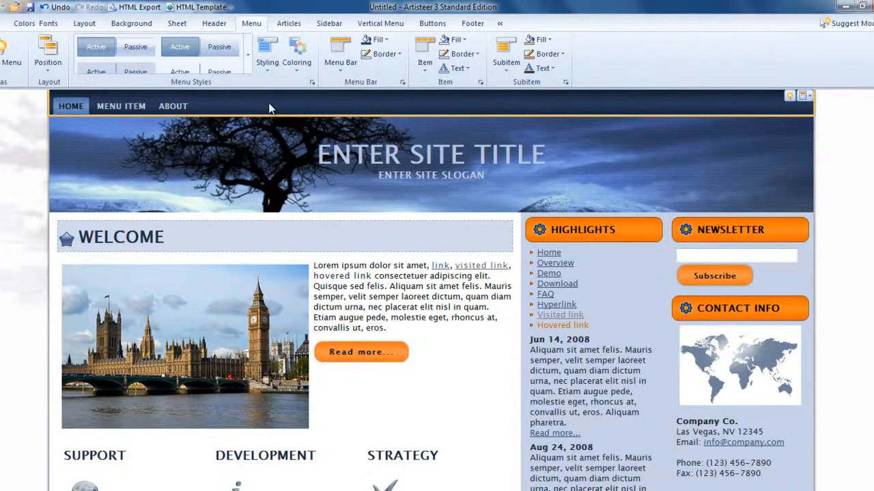
click(250, 55)
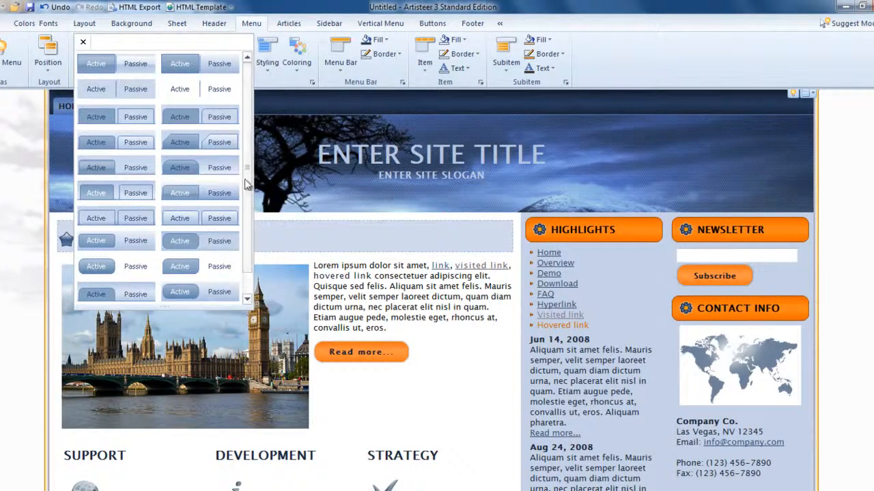
drag(247, 170, 247, 210)
drag(247, 242, 249, 164)
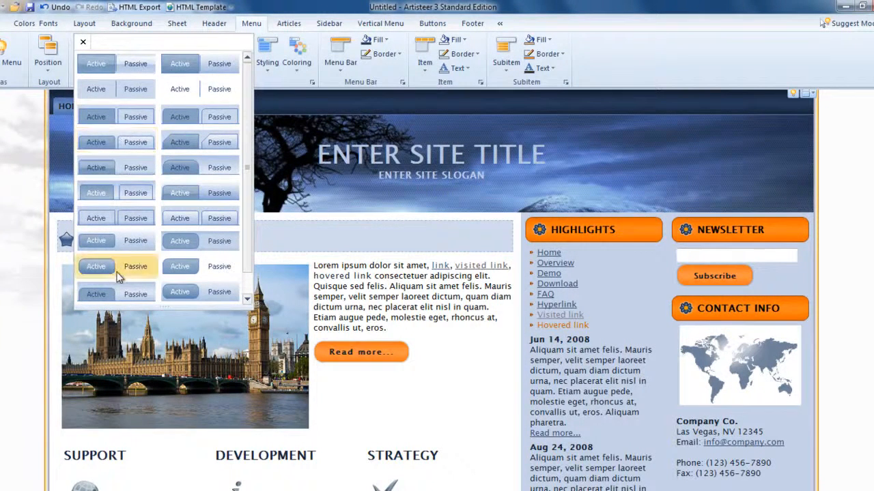
click(200, 142)
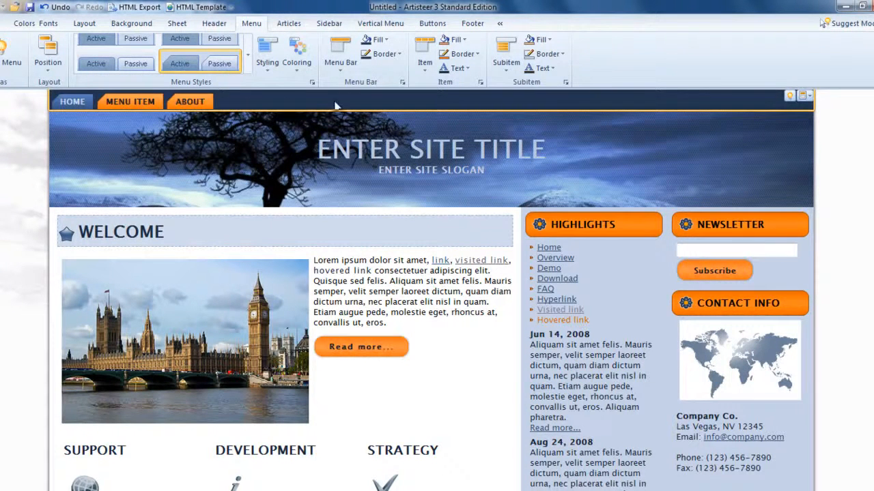
Step: Insert the header_colored image file from the images folder as the header's foreground photo
click(416, 138)
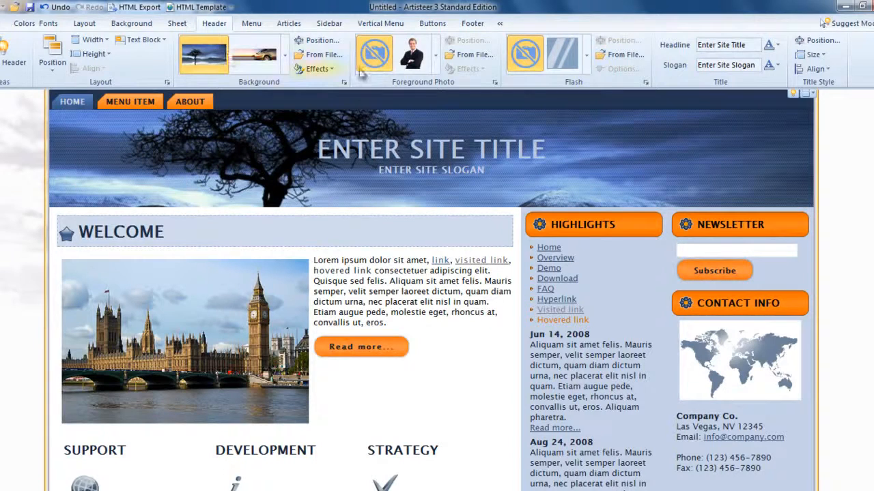
click(468, 56)
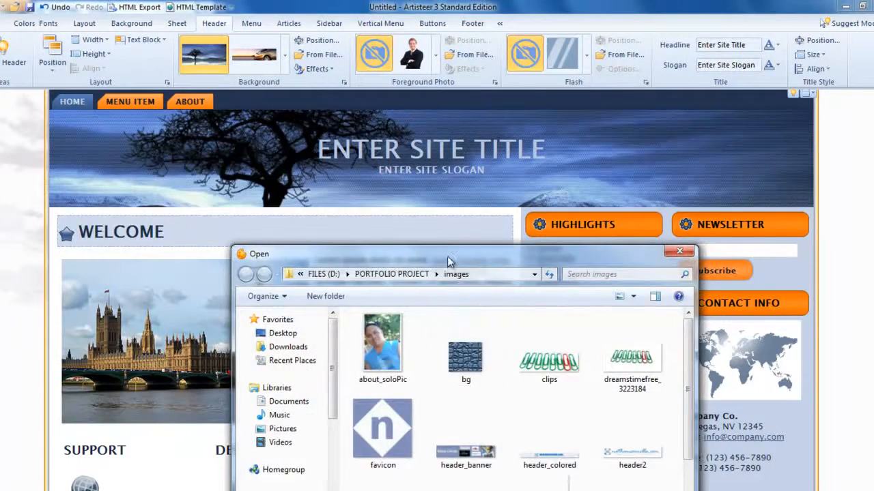
scroll(596, 239, down, 1)
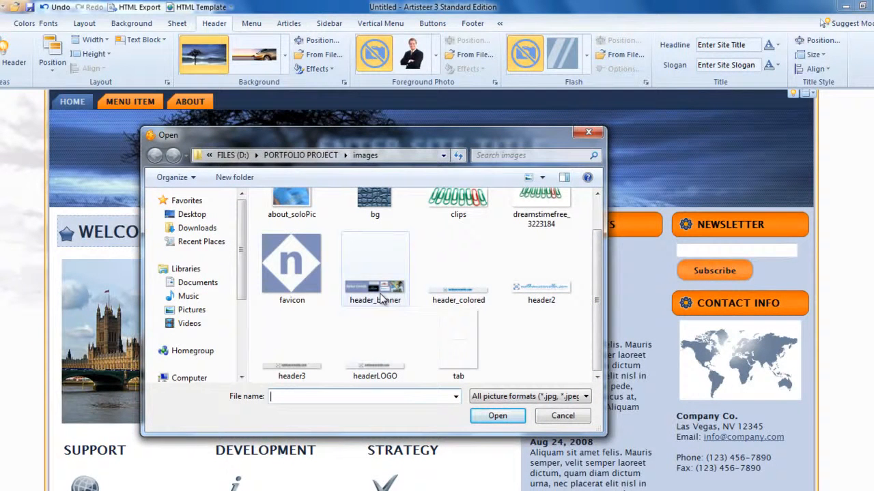
click(464, 299)
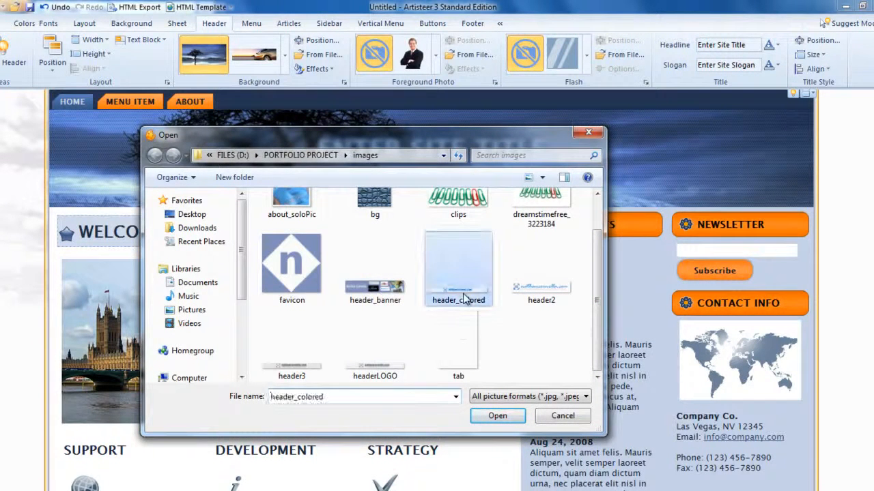
click(495, 419)
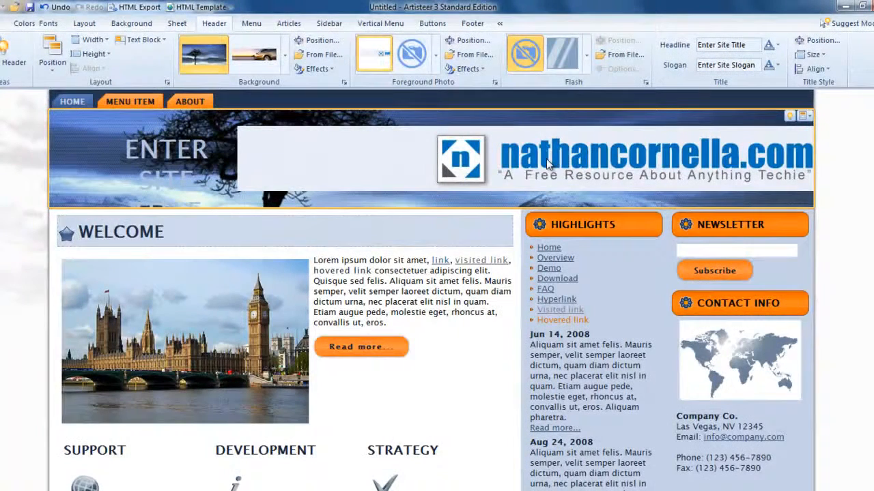
Step: Centre the foreground logo image in the header and enlarge it until it covers the whole header background
click(470, 42)
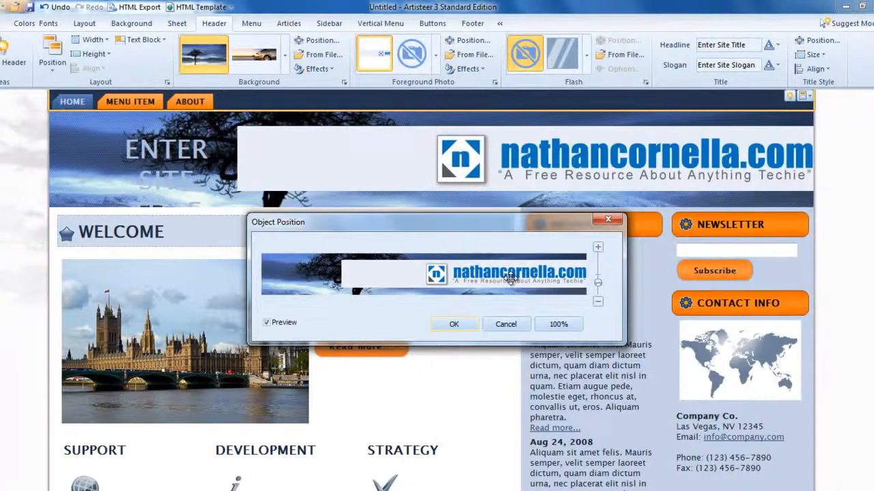
drag(515, 273, 435, 269)
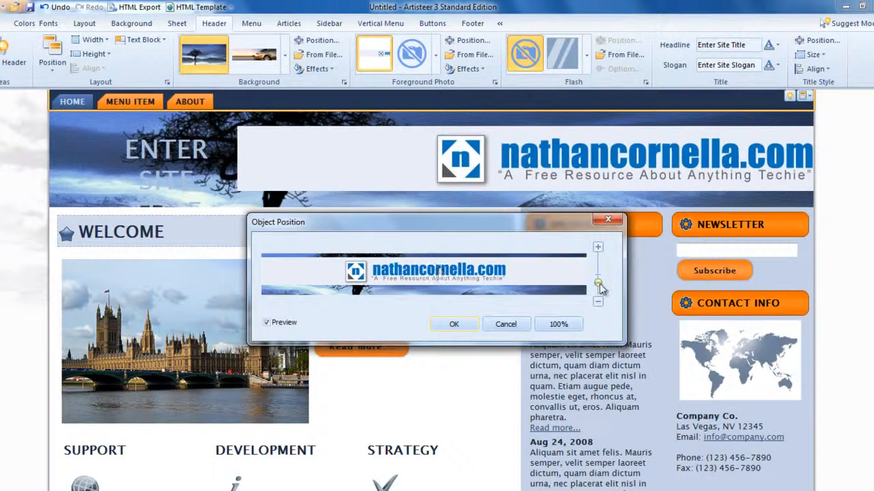
drag(598, 282, 598, 279)
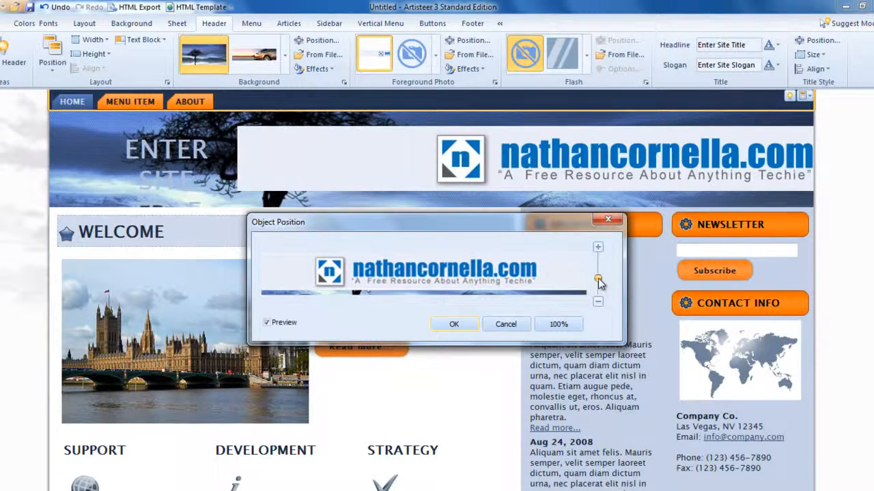
drag(539, 271, 537, 274)
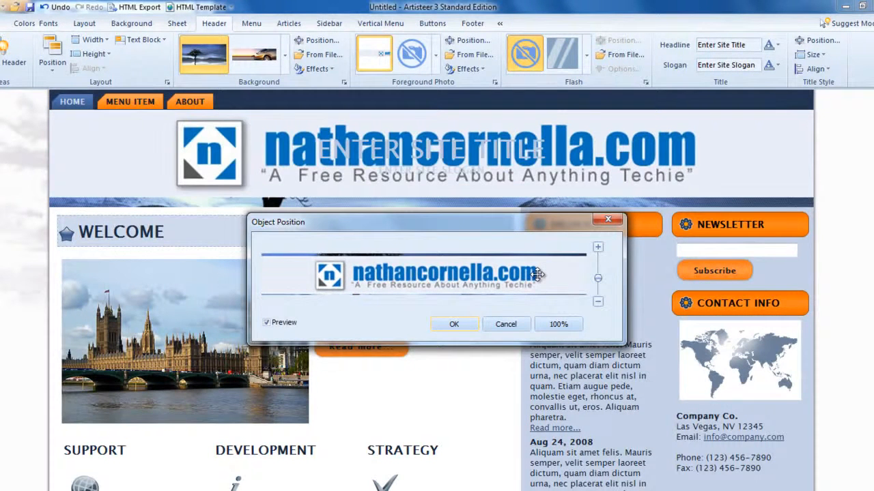
drag(598, 279, 598, 274)
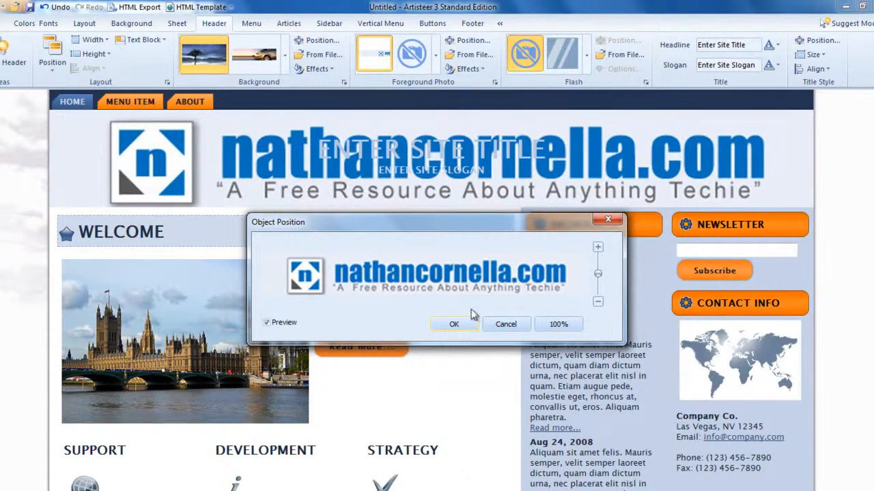
click(456, 324)
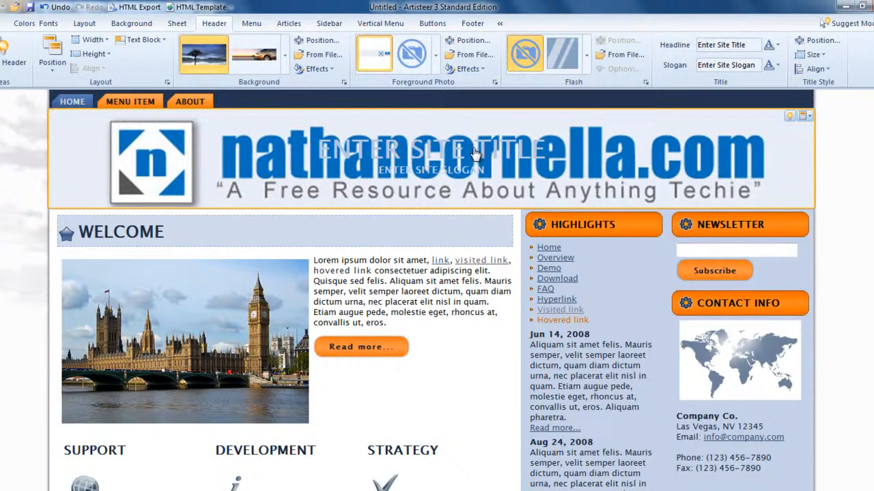
Step: Clear the header's placeholder headline and slogan texts so that both are blank
drag(755, 44, 696, 45)
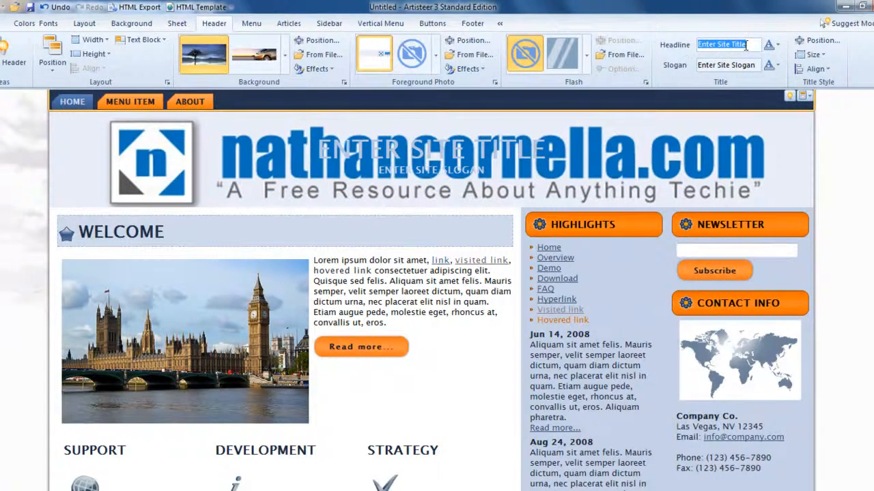
key(BackSpace)
drag(756, 65, 673, 68)
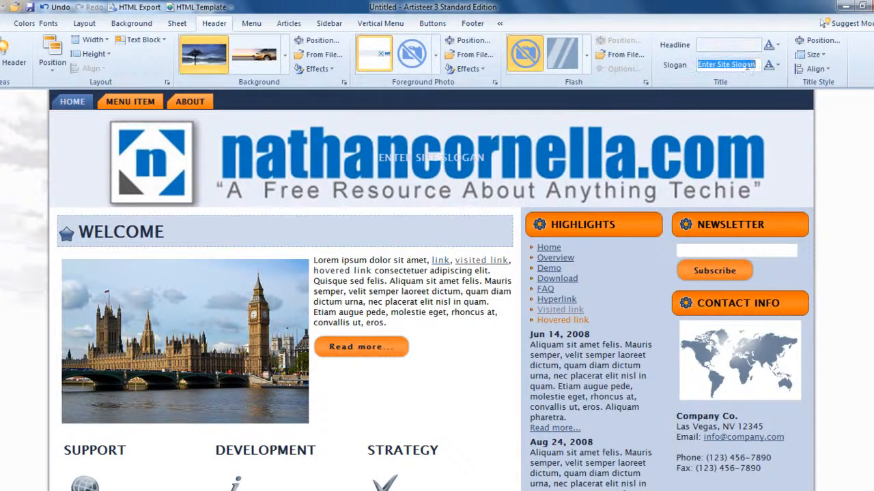
key(BackSpace)
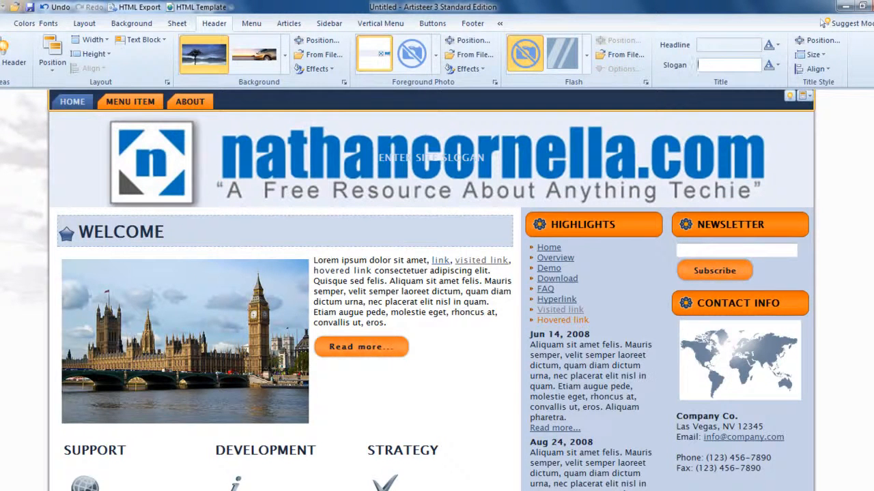
click(867, 161)
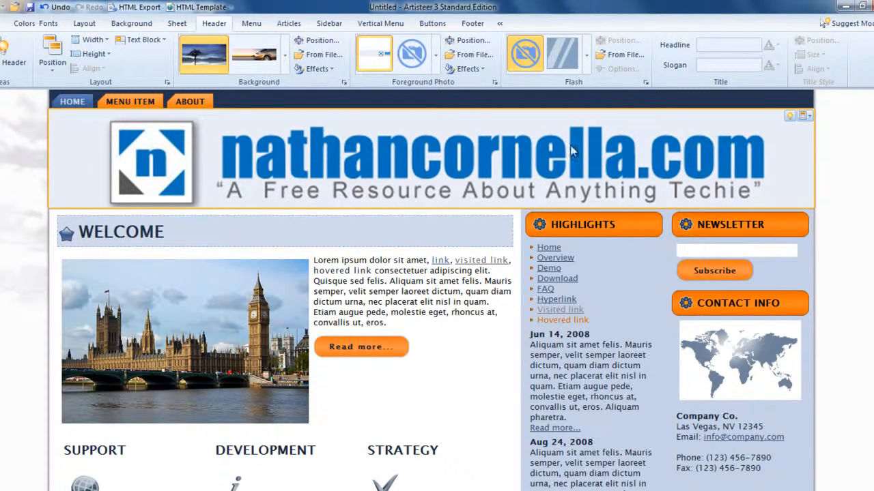
Step: Try the diagonal glare and clouds Flash effects on the header, and settle on the sparkling stars effect from the Special group
click(572, 60)
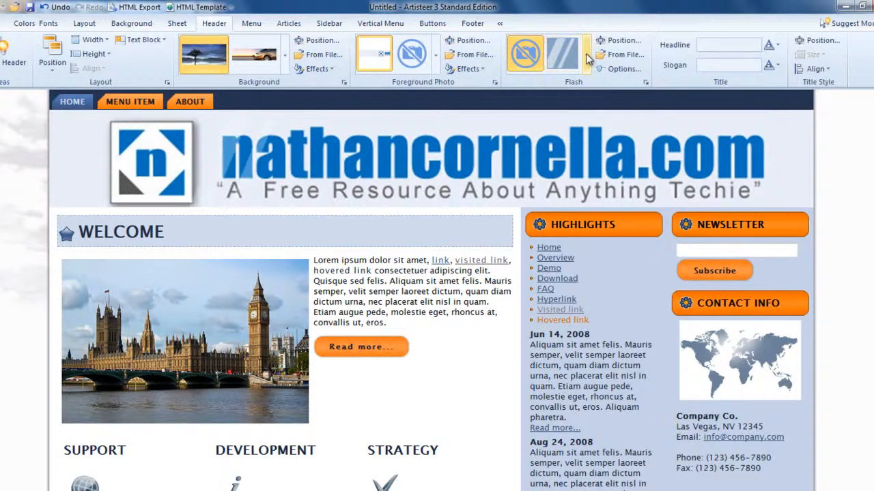
click(585, 54)
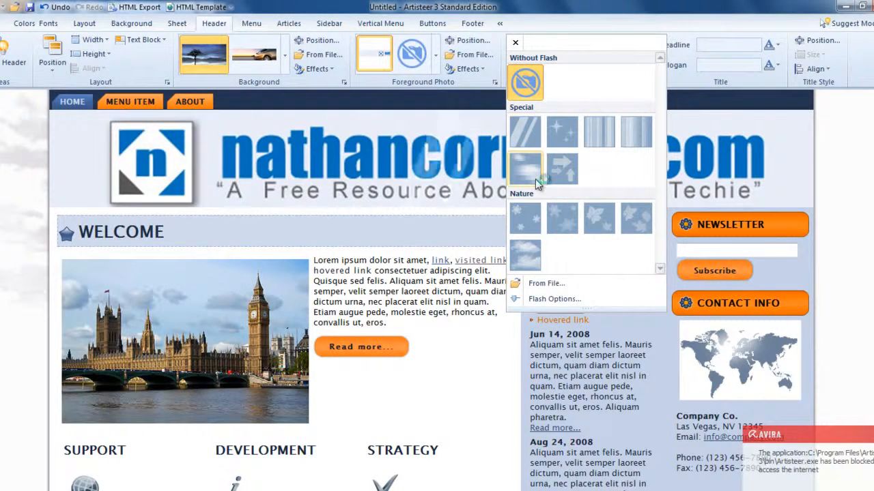
click(526, 255)
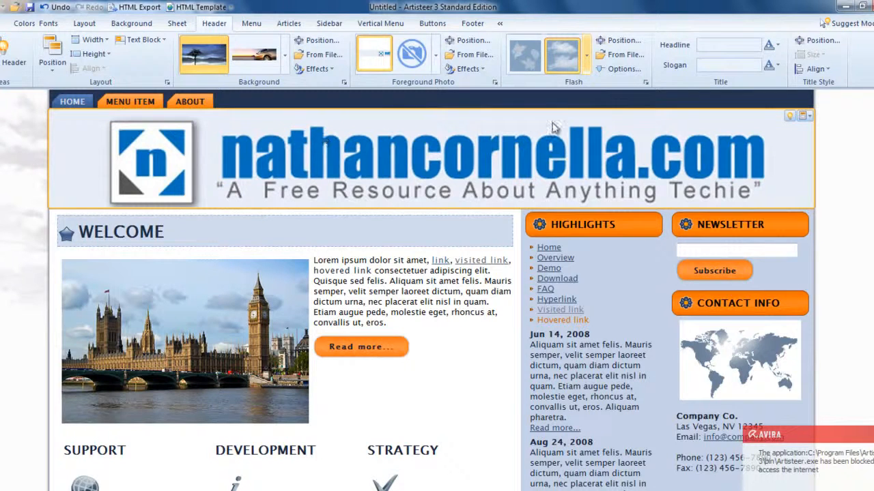
click(587, 67)
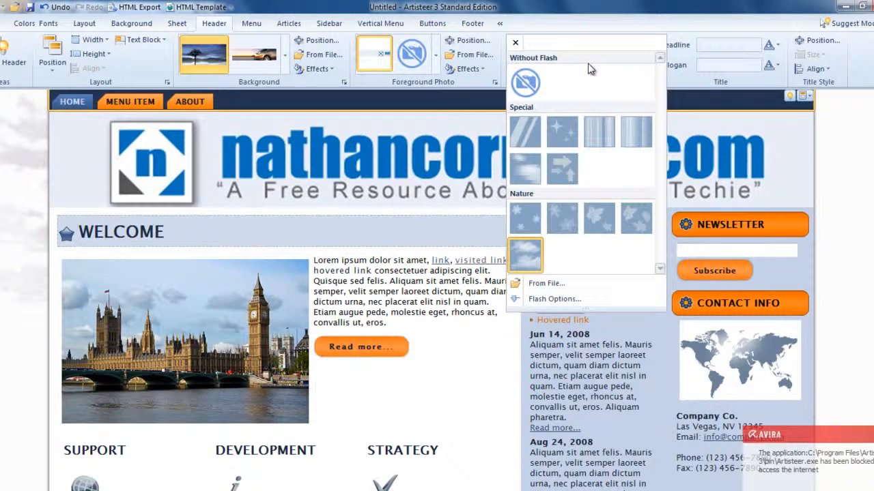
click(561, 132)
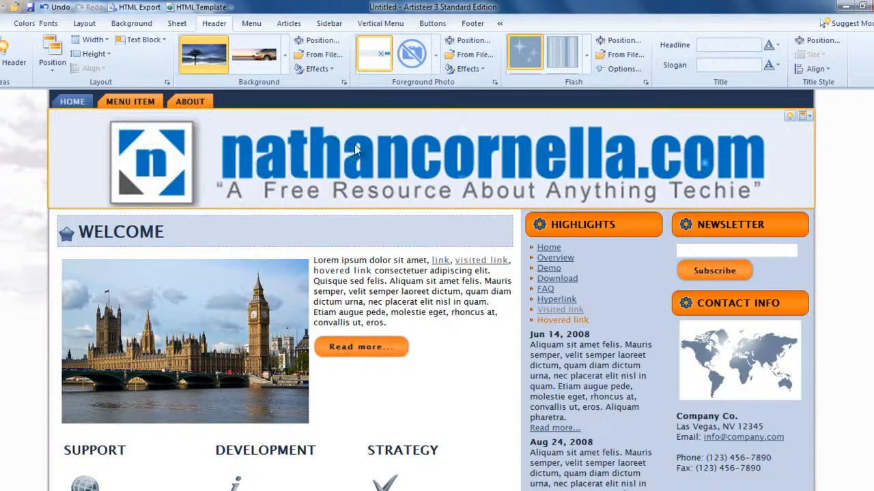
scroll(431, 290, down, 1)
scroll(431, 290, down, 10)
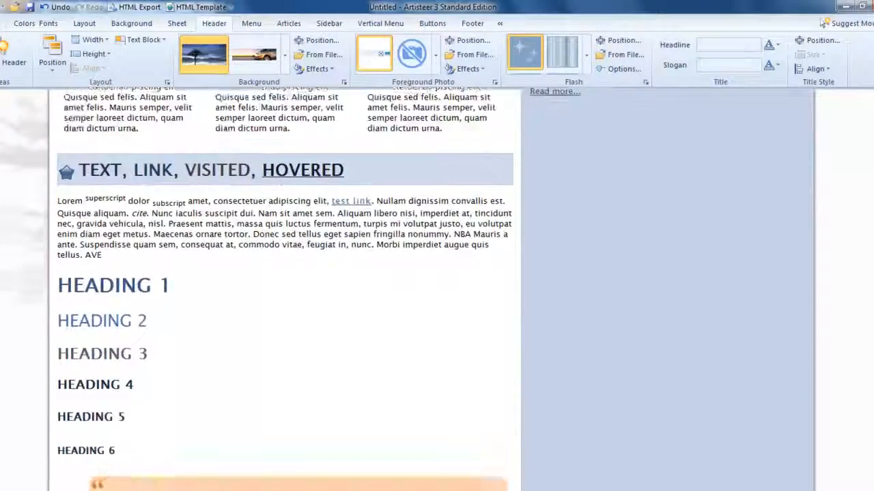
scroll(282, 289, down, 2)
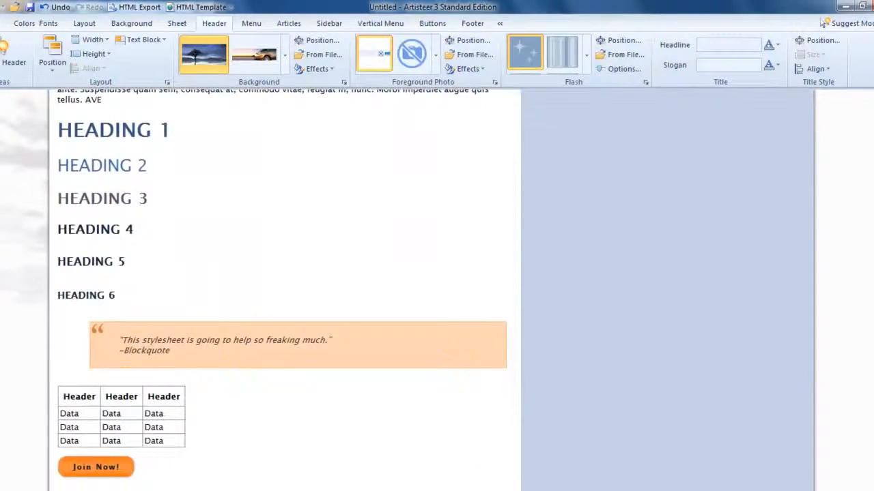
scroll(282, 289, up, 12)
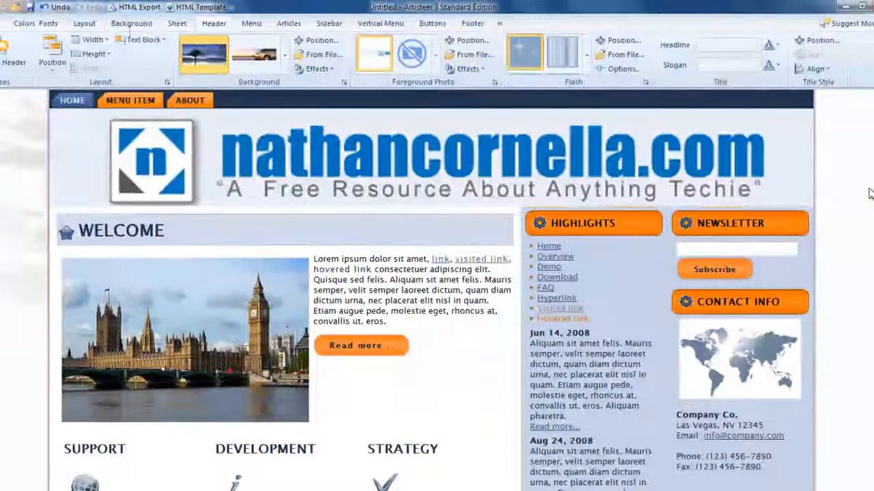
Step: Cycle through the suggested page backgrounds until a grey cloudy-sky background that fades to white is applied
click(129, 24)
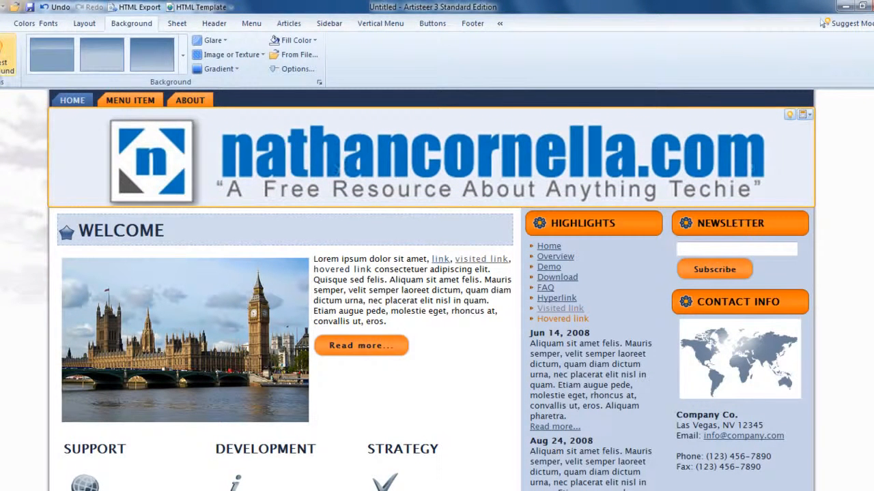
click(2, 58)
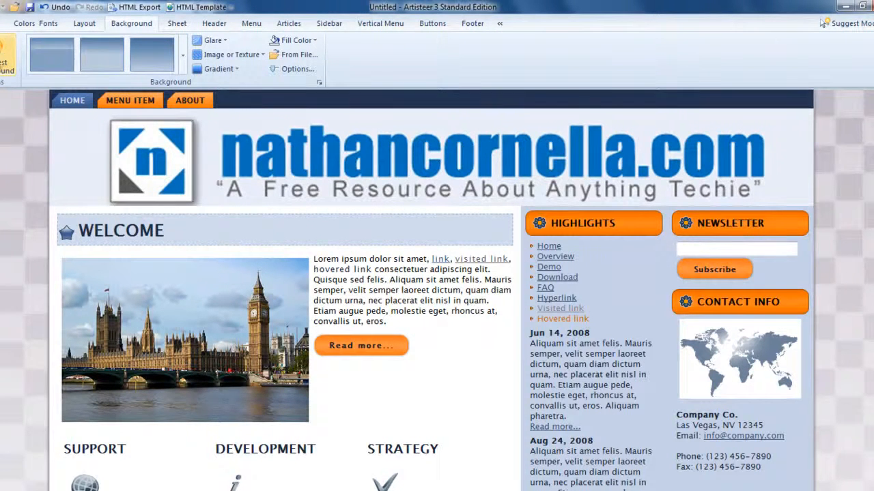
click(3, 59)
click(3, 60)
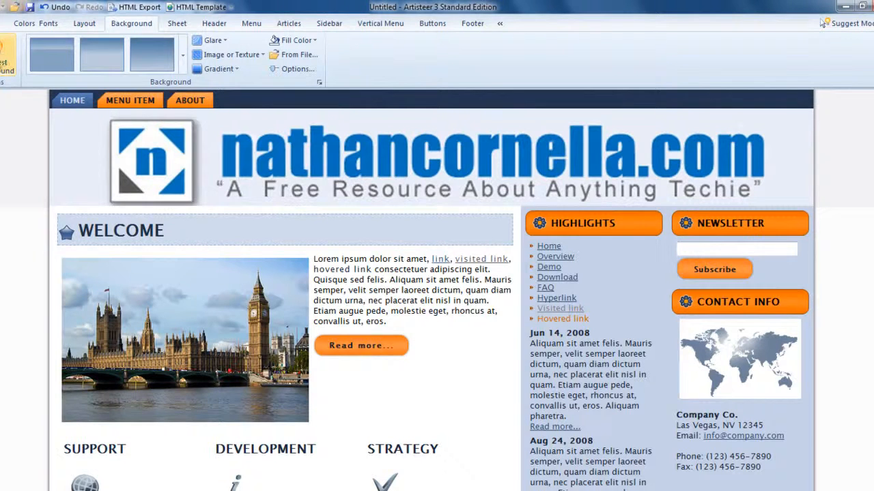
click(3, 61)
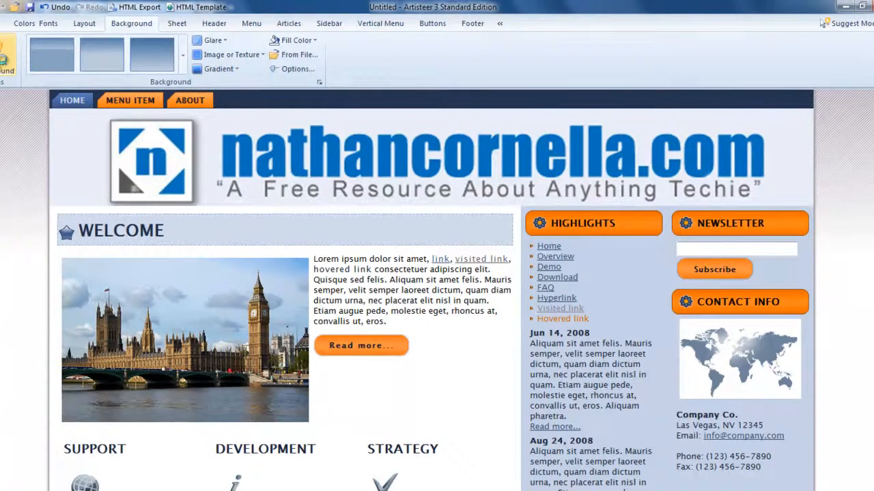
click(2, 62)
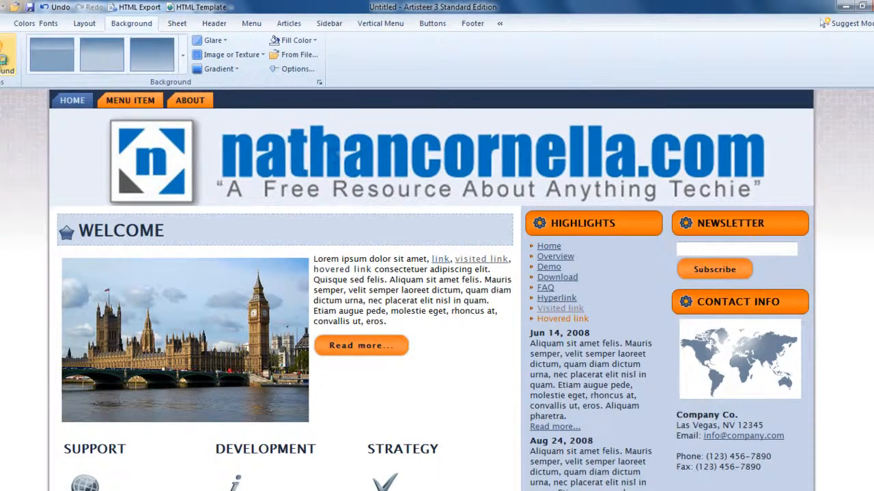
click(2, 62)
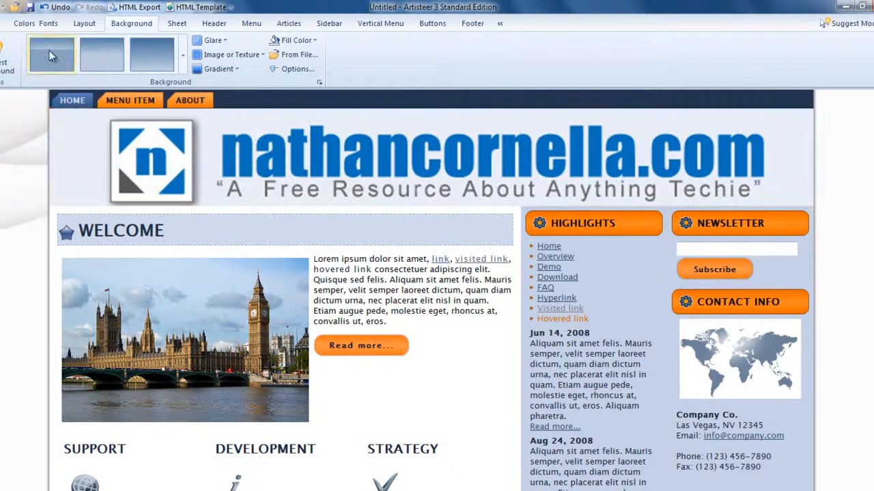
click(3, 58)
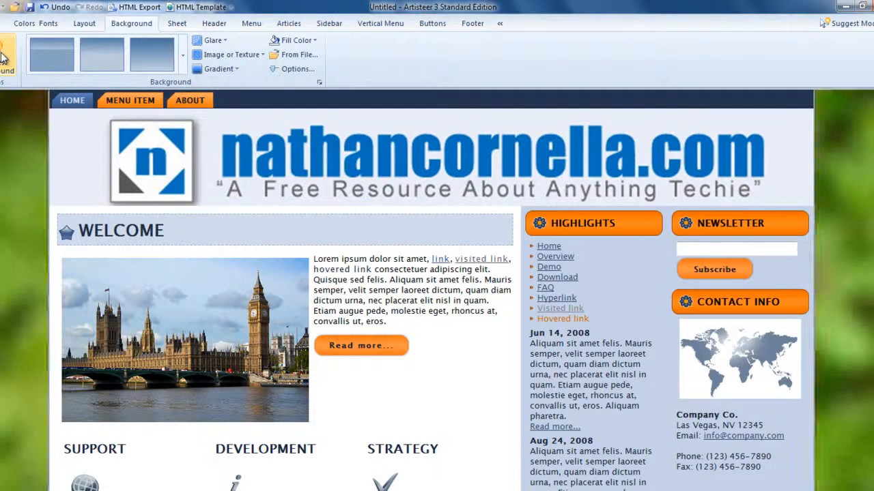
click(3, 58)
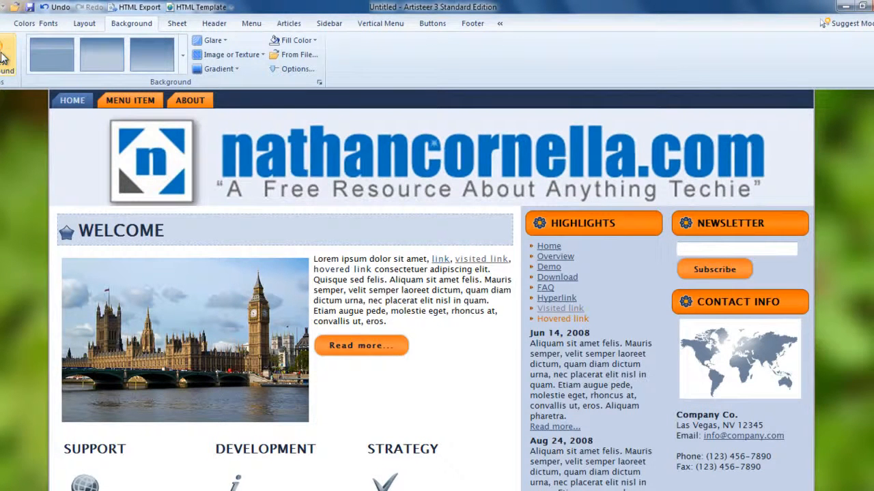
click(4, 58)
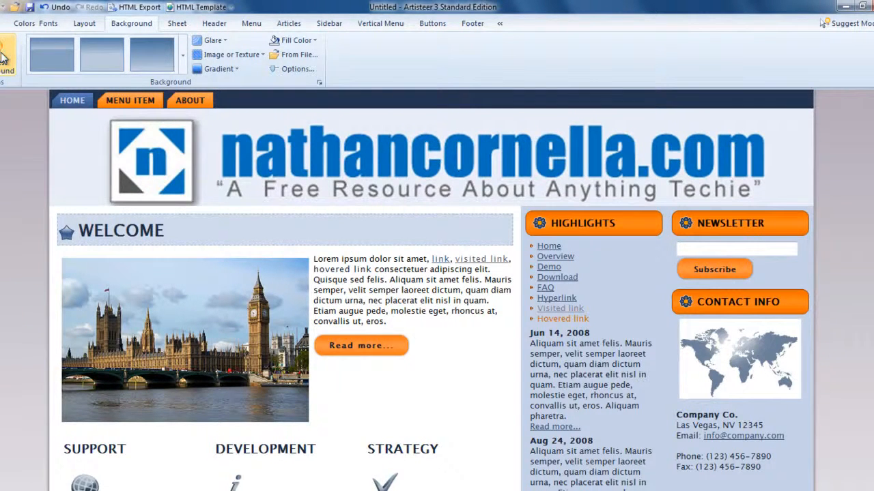
click(4, 58)
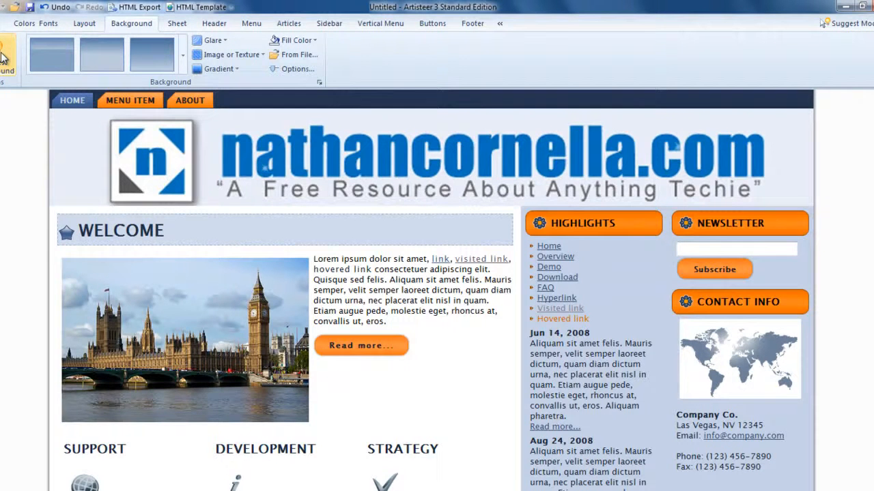
click(4, 58)
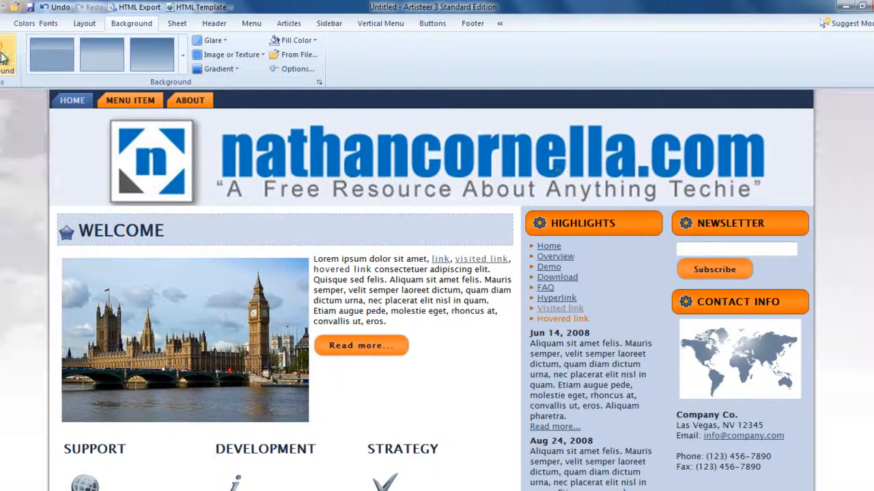
Step: Try the first preset background and another suggested background, and undo both changes
click(57, 55)
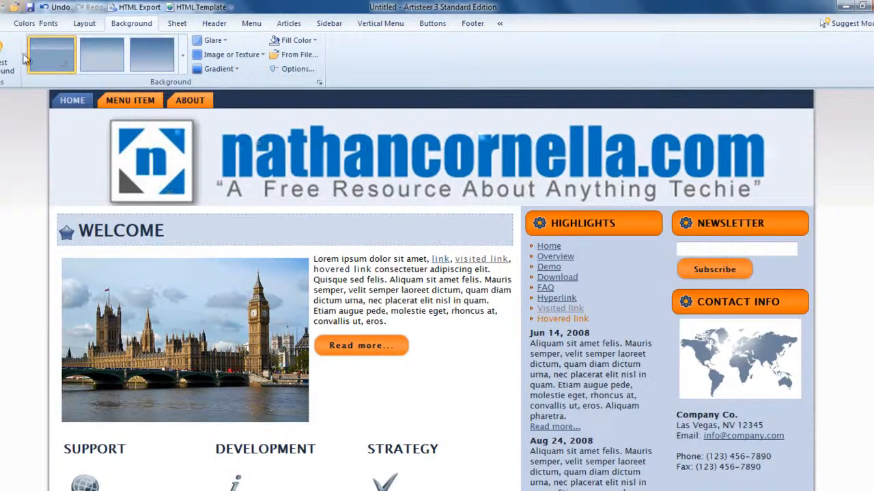
click(6, 58)
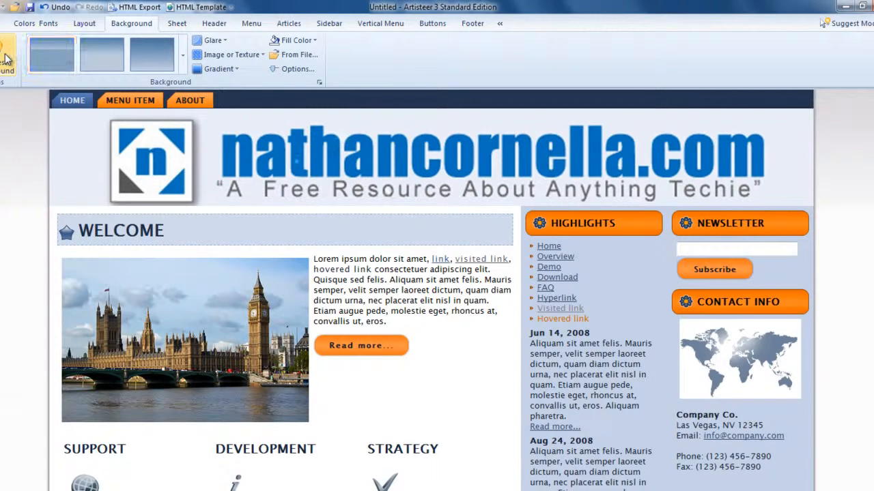
click(60, 8)
click(58, 8)
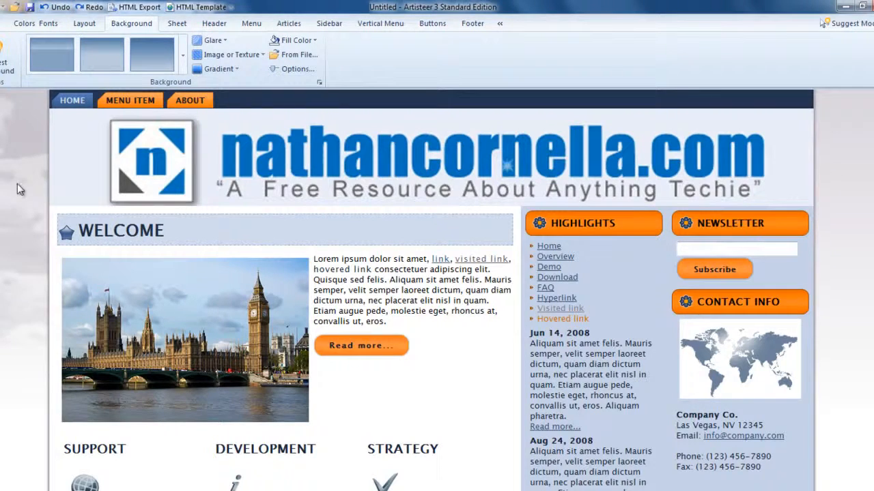
scroll(430, 287, down, 10)
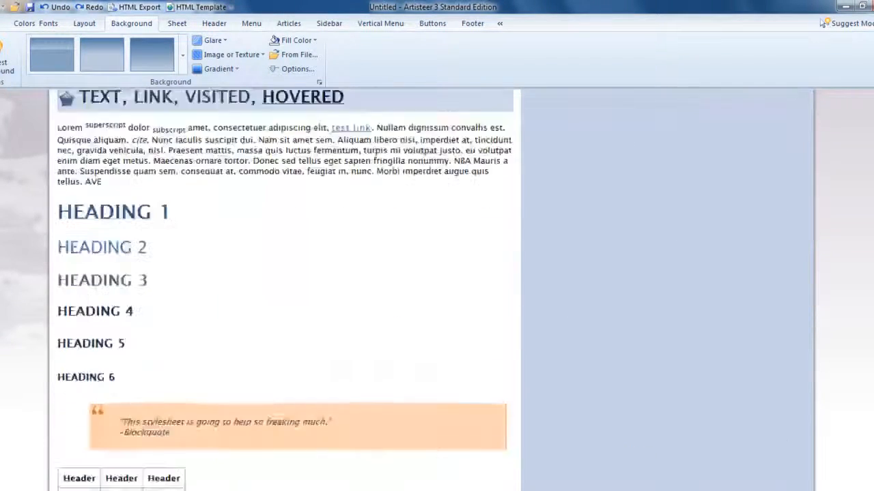
scroll(212, 195, up, 10)
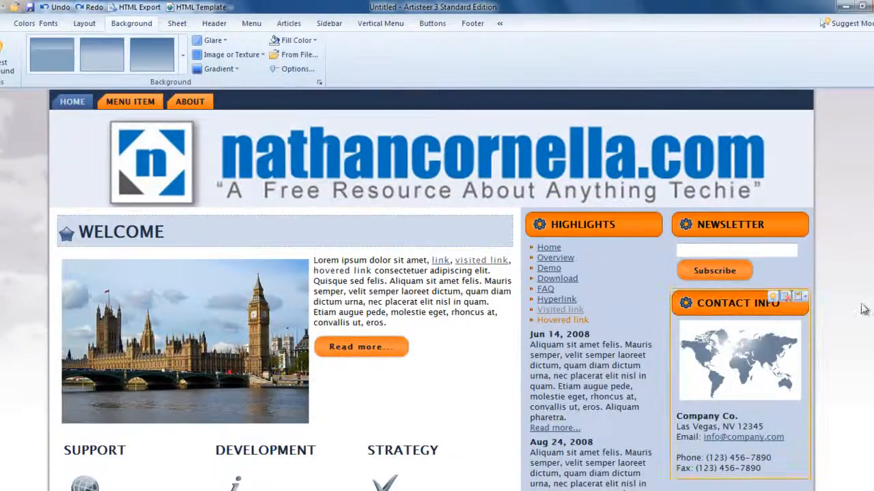
scroll(572, 311, down, 7)
scroll(572, 310, up, 7)
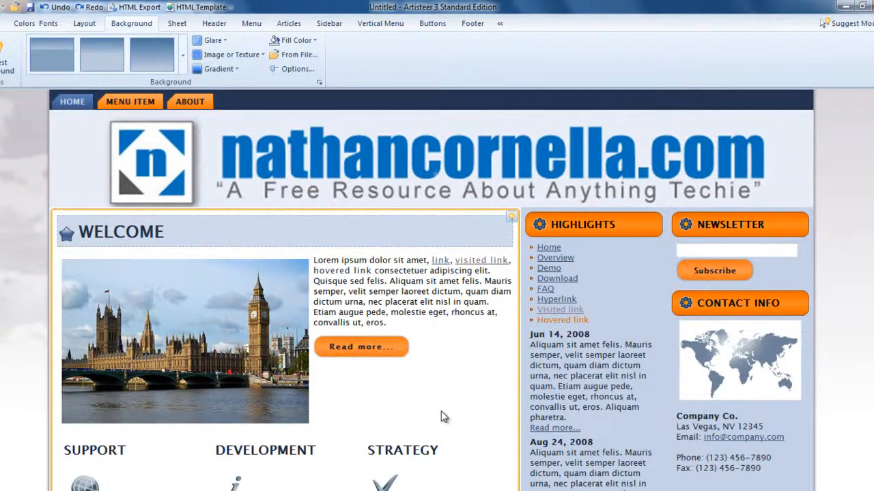
Step: Change the page to the three-column layout with the content in the middle and a sidebar on each side
click(83, 24)
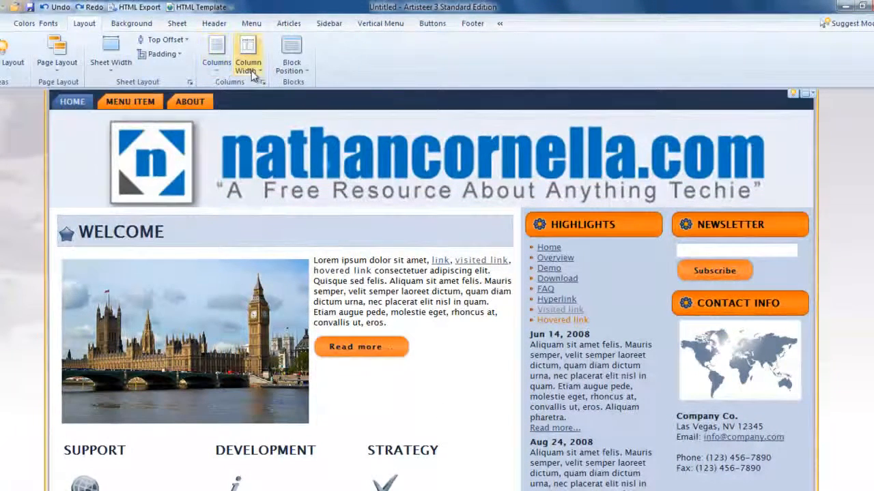
click(221, 71)
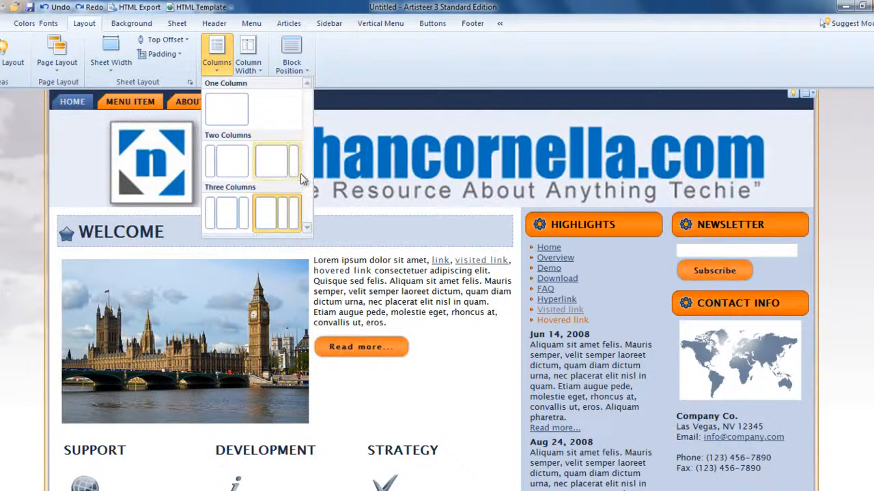
click(225, 221)
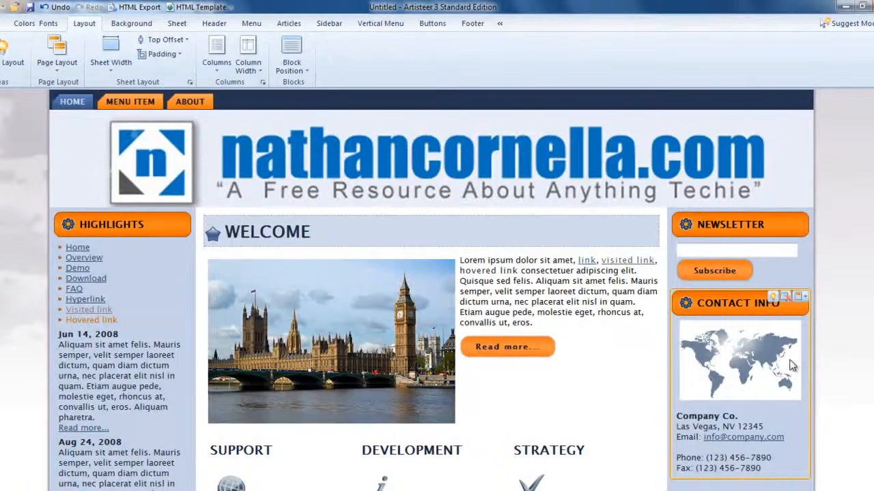
scroll(441, 331, down, 6)
scroll(440, 332, up, 2)
scroll(439, 328, up, 5)
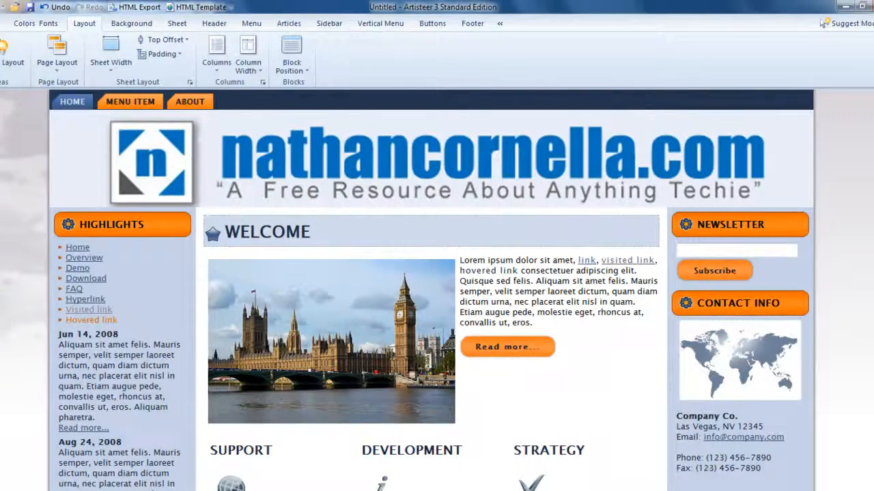
scroll(431, 289, down, 9)
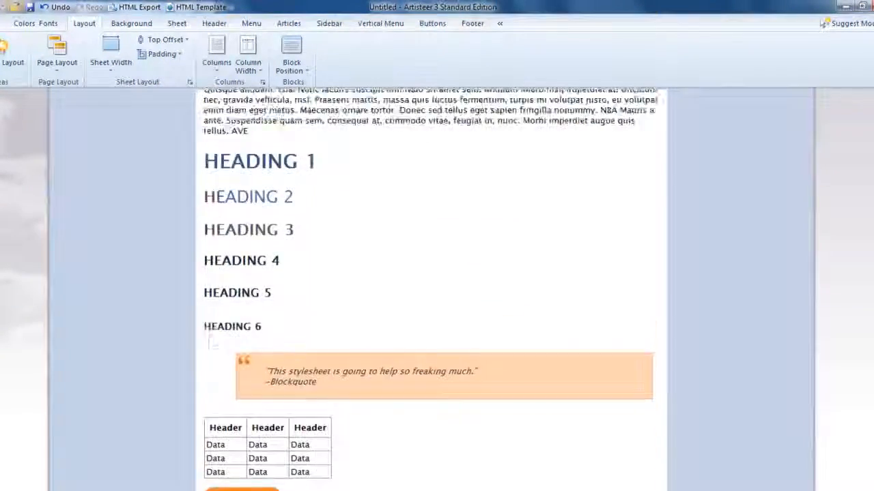